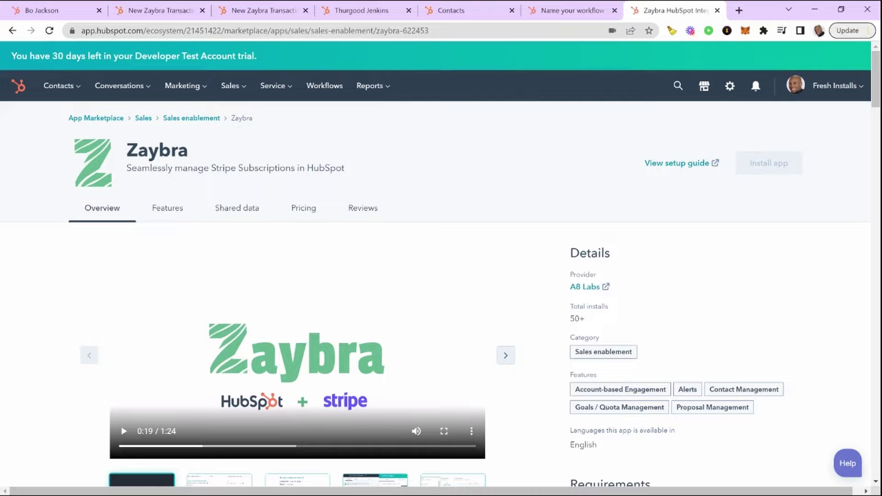
Name the new workflow 'Failed Transaction Oh noooo' and create it.
{"action": "left_click", "coordinate": [572, 10]}
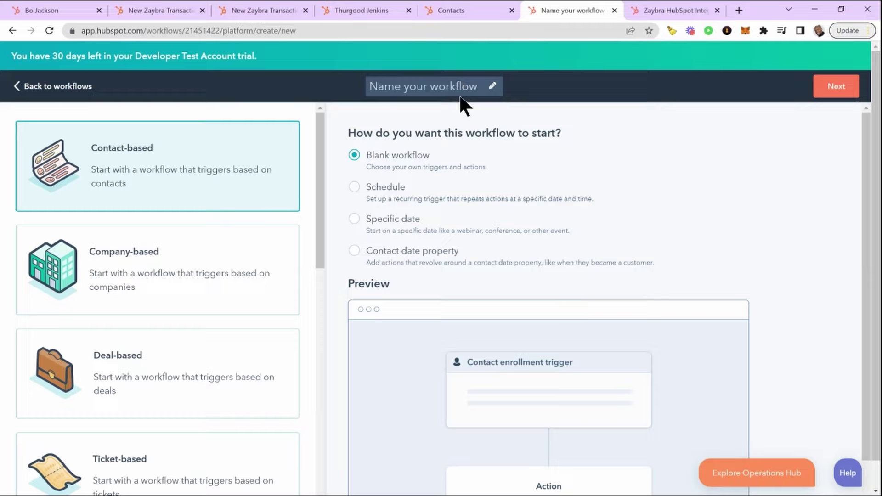
{"action": "left_click", "coordinate": [491, 88]}
{"action": "type", "text": "Faile"}
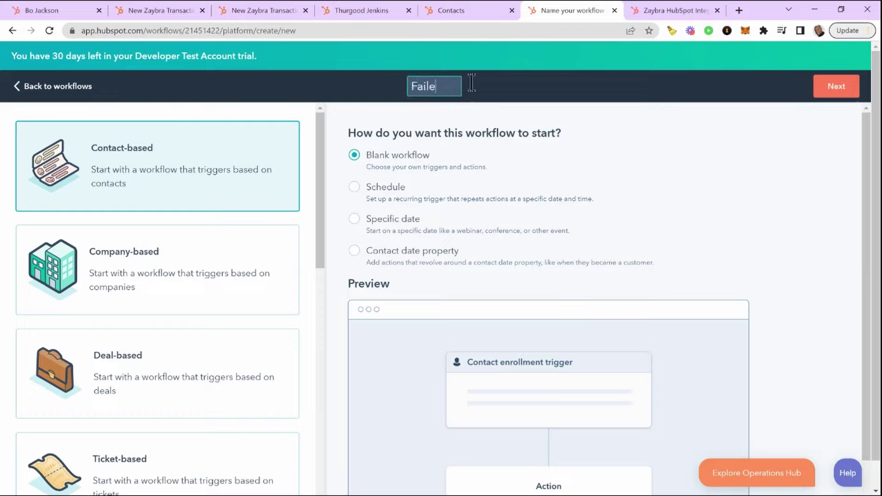
{"action": "type", "text": "d Transaction"}
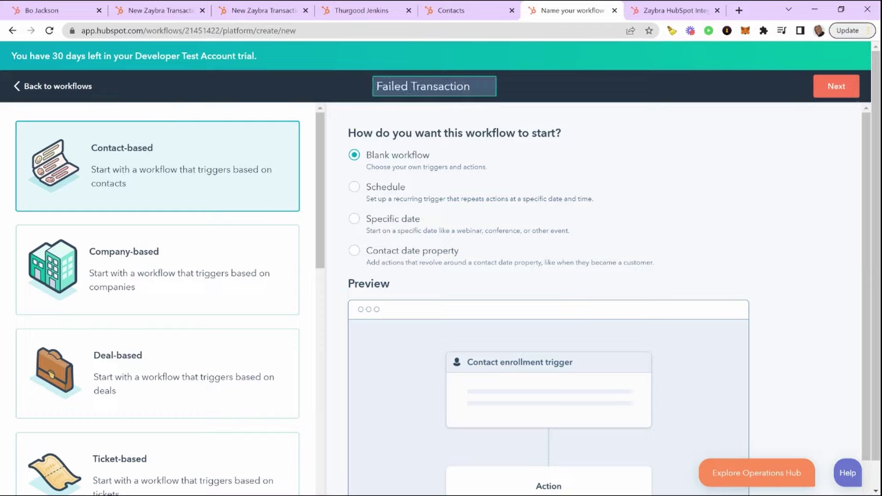
{"action": "type", "text": " Oh noooo"}
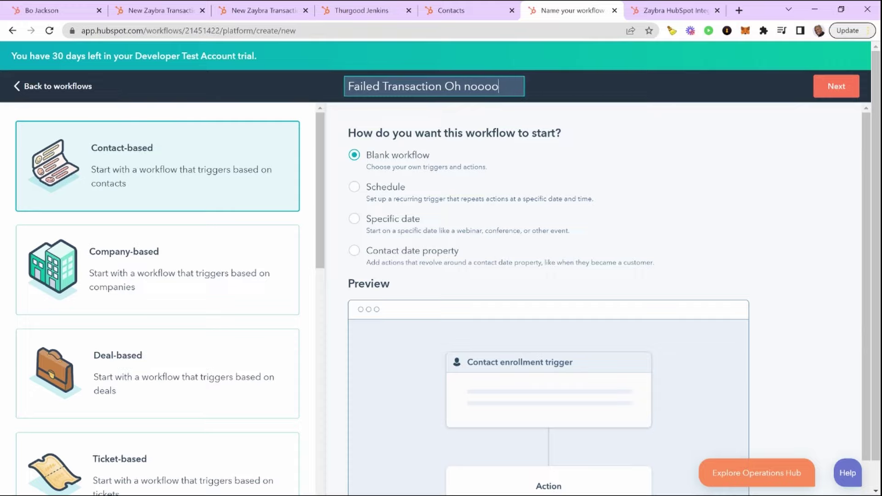
{"action": "key", "text": "Return"}
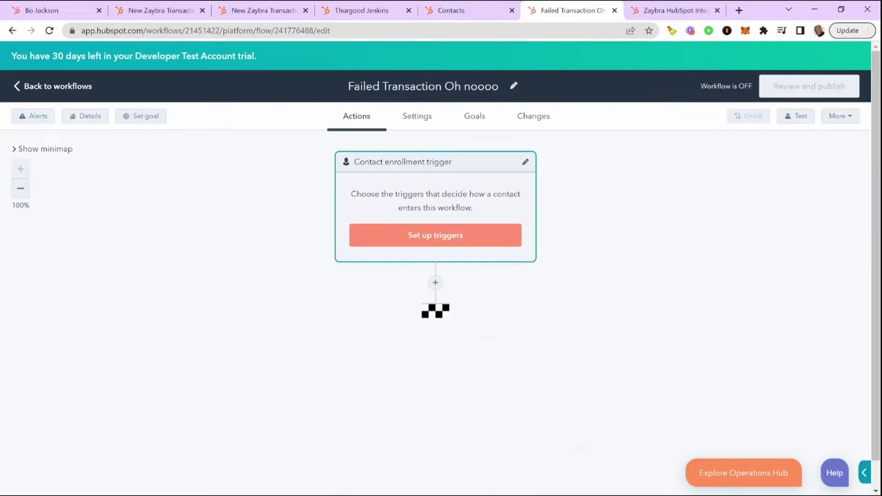
Set the enrollment trigger to Zaybra Transaction Failed, Occurred is after 08/01/2022.
{"action": "left_click", "coordinate": [450, 240]}
{"action": "scroll", "coordinate": [687, 283], "scroll_direction": "down", "scroll_amount": 2}
{"action": "scroll", "coordinate": [687, 282], "scroll_direction": "down", "scroll_amount": 2}
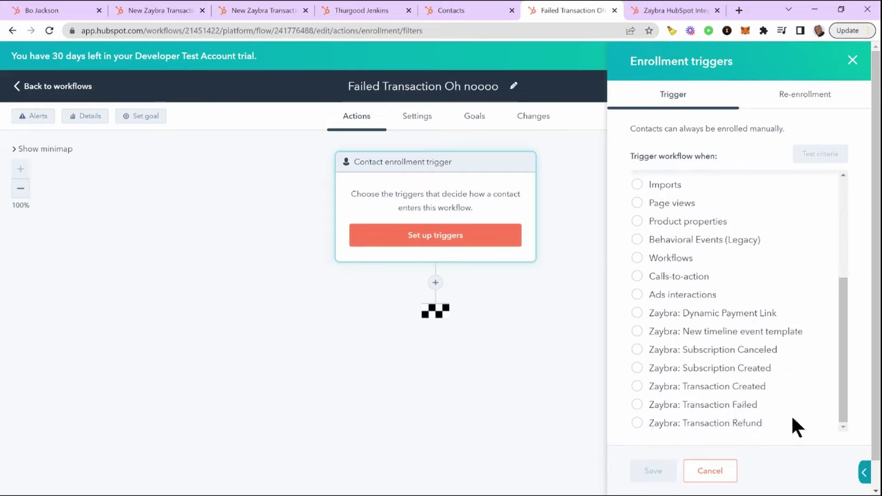
{"action": "left_click", "coordinate": [639, 405]}
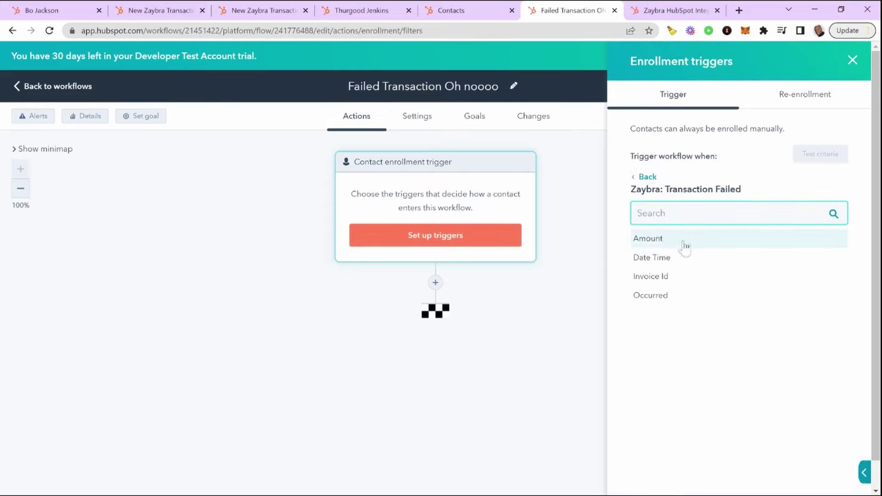
{"action": "left_click", "coordinate": [651, 295]}
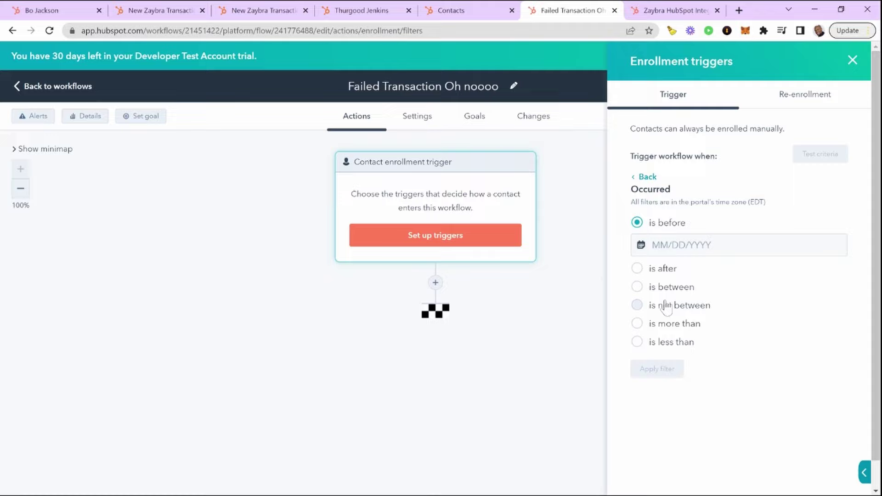
{"action": "left_click", "coordinate": [674, 245]}
{"action": "left_click", "coordinate": [757, 221]}
{"action": "left_click", "coordinate": [671, 270]}
{"action": "left_click", "coordinate": [699, 264]}
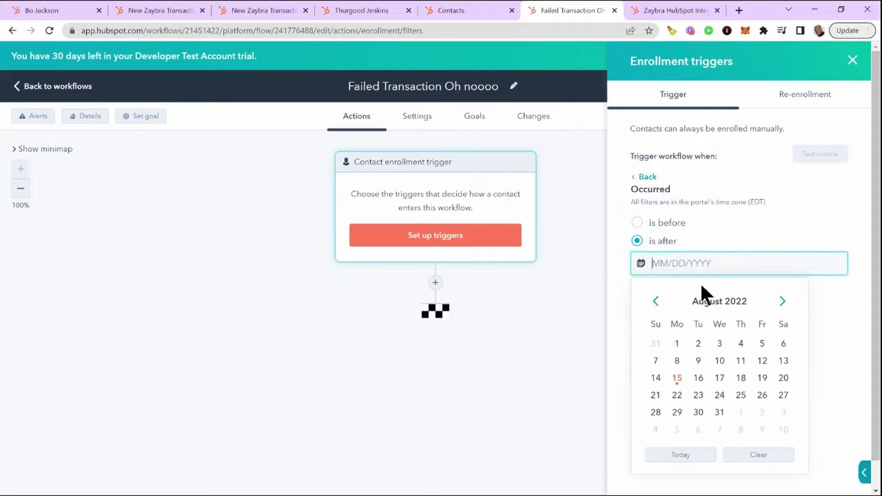
{"action": "left_click", "coordinate": [677, 344]}
{"action": "left_click", "coordinate": [679, 371]}
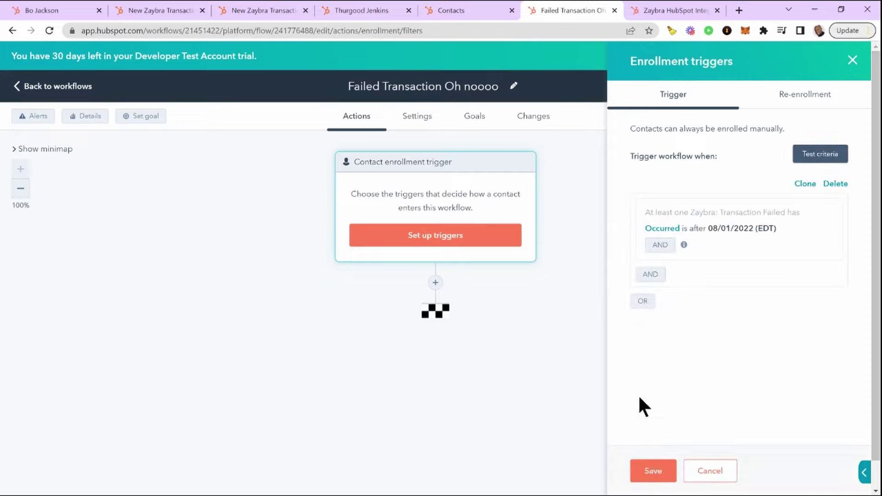
Save the enrollment trigger.
{"action": "left_click", "coordinate": [665, 470]}
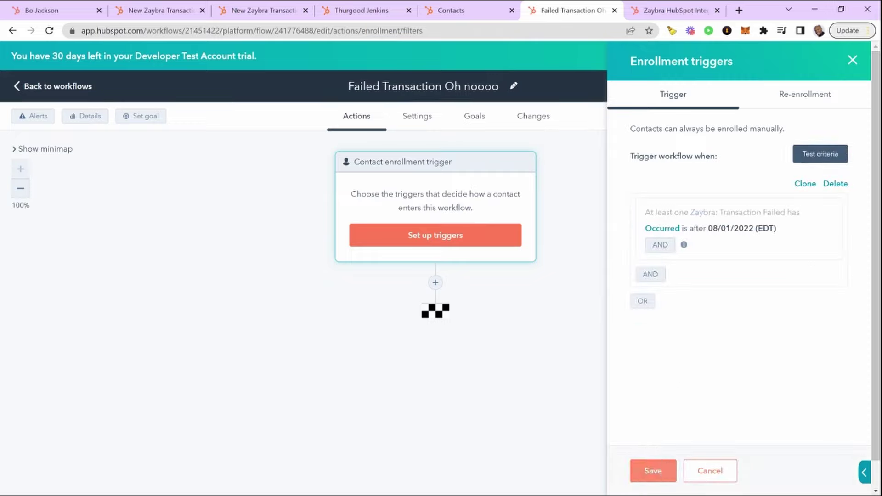
{"action": "left_click", "coordinate": [656, 473]}
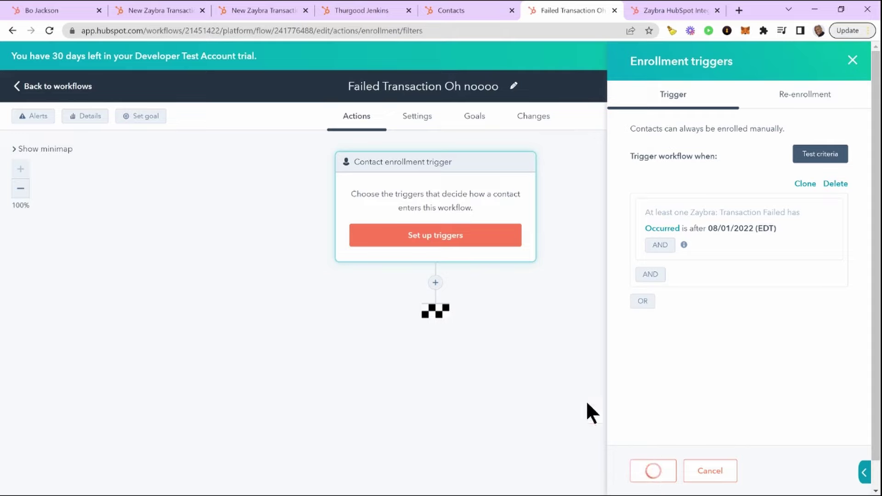
{"action": "left_click", "coordinate": [431, 293]}
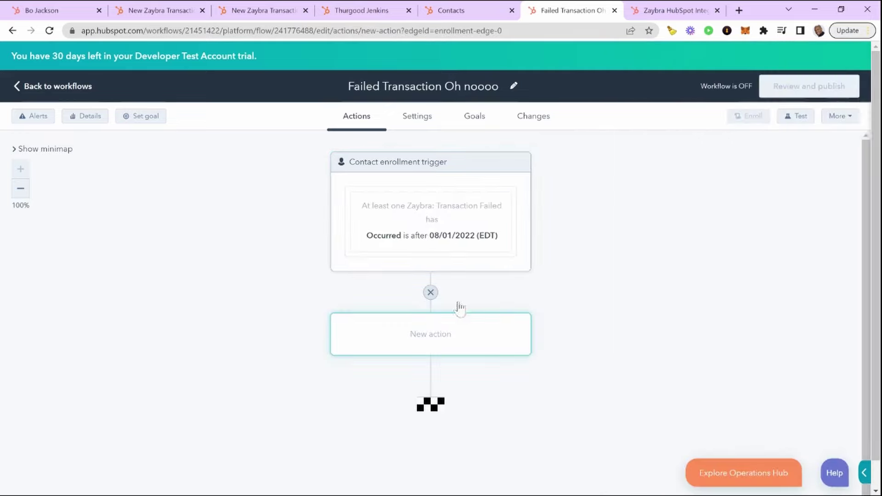
{"action": "type", "text": "n"}
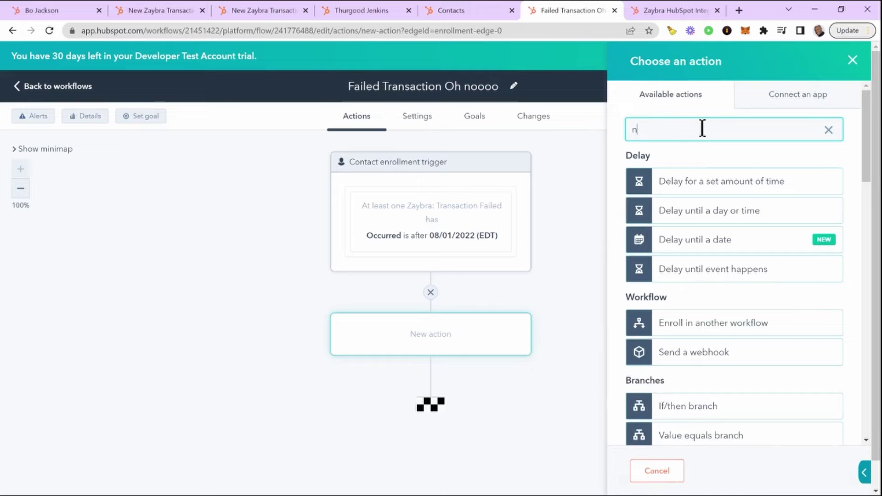
{"action": "type", "text": "otifi"}
{"action": "left_click", "coordinate": [705, 207]}
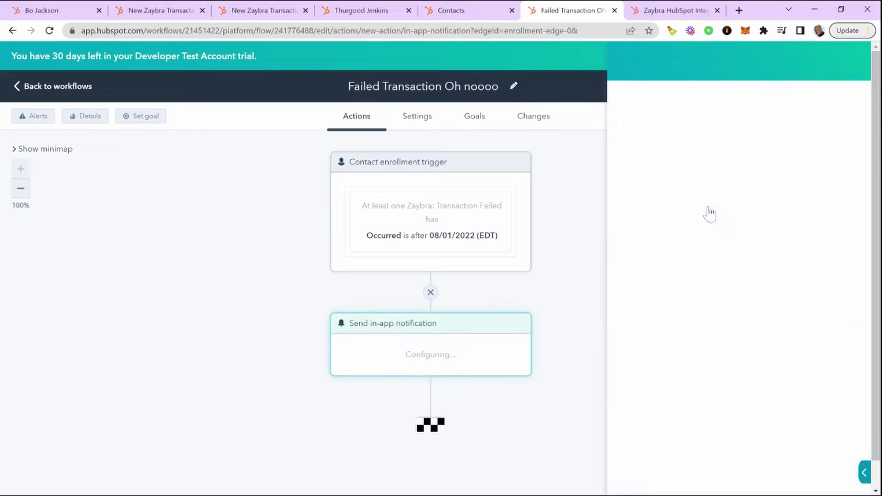
{"action": "left_click", "coordinate": [666, 152]}
{"action": "type", "text": "dax"}
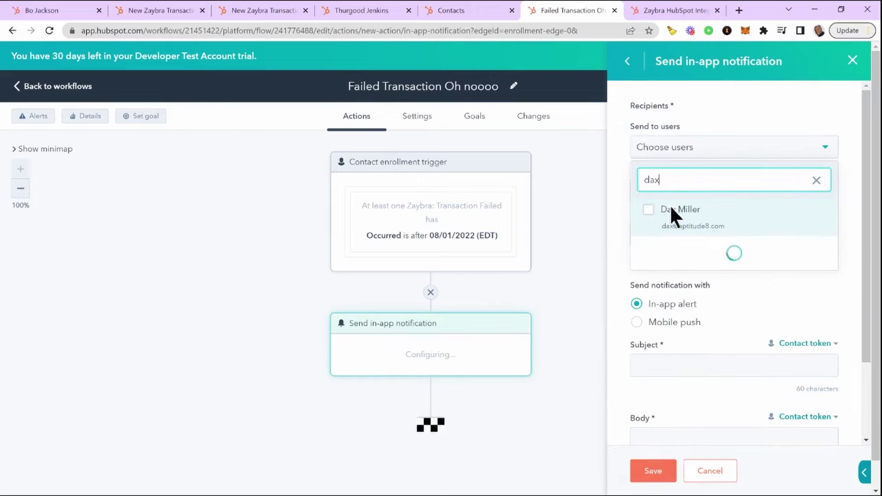
{"action": "left_click", "coordinate": [674, 219]}
{"action": "left_click", "coordinate": [829, 264]}
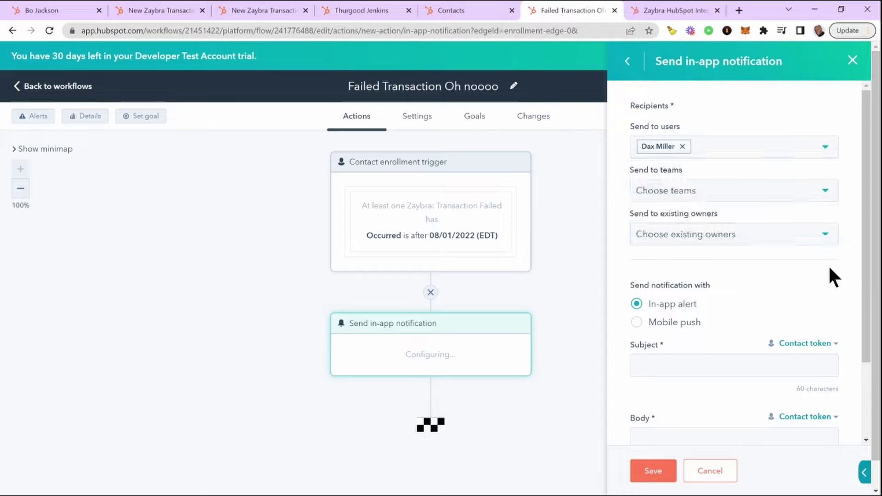
Write the subject 'Failed Transaction', insert the First name token in the body, and save.
{"action": "left_click", "coordinate": [704, 359]}
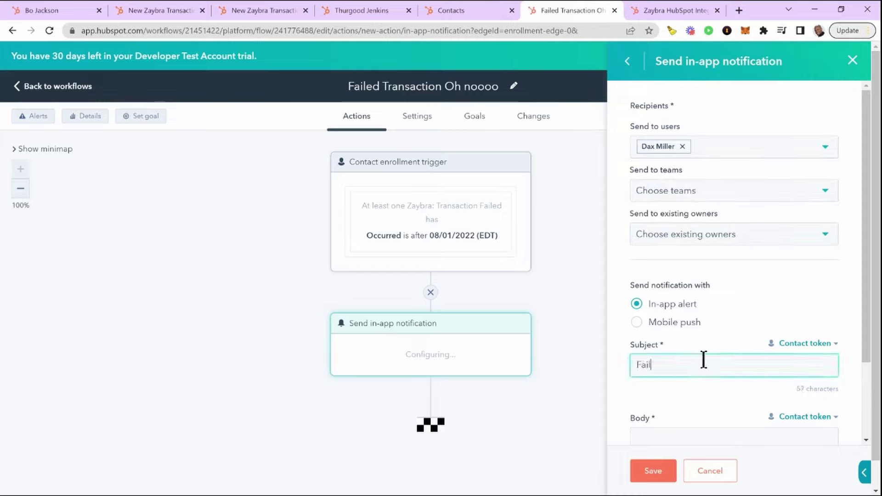
{"action": "type", "text": "ransaction"}
{"action": "scroll", "coordinate": [721, 388], "scroll_direction": "down", "scroll_amount": 2}
{"action": "left_click", "coordinate": [805, 319]}
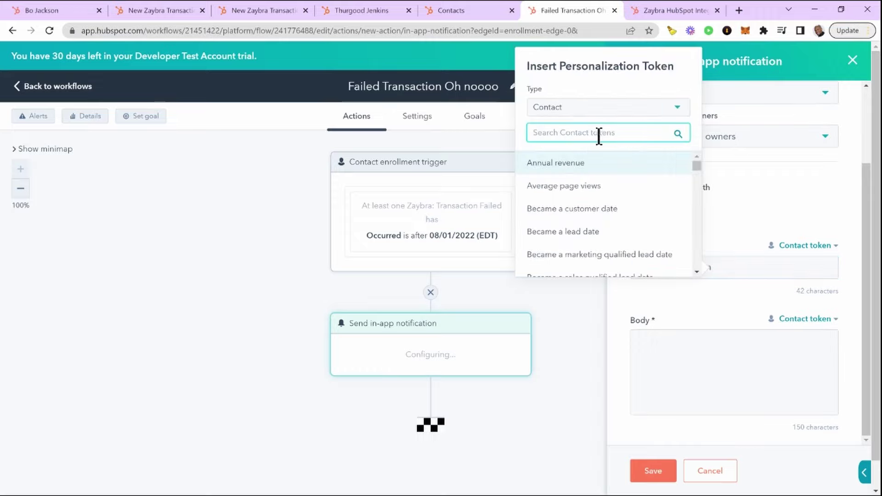
{"action": "type", "text": "first n"}
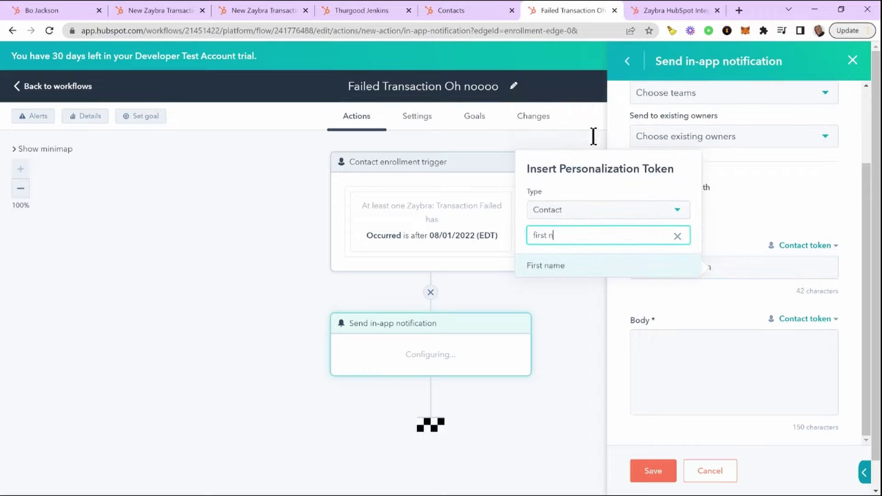
{"action": "left_click", "coordinate": [585, 266]}
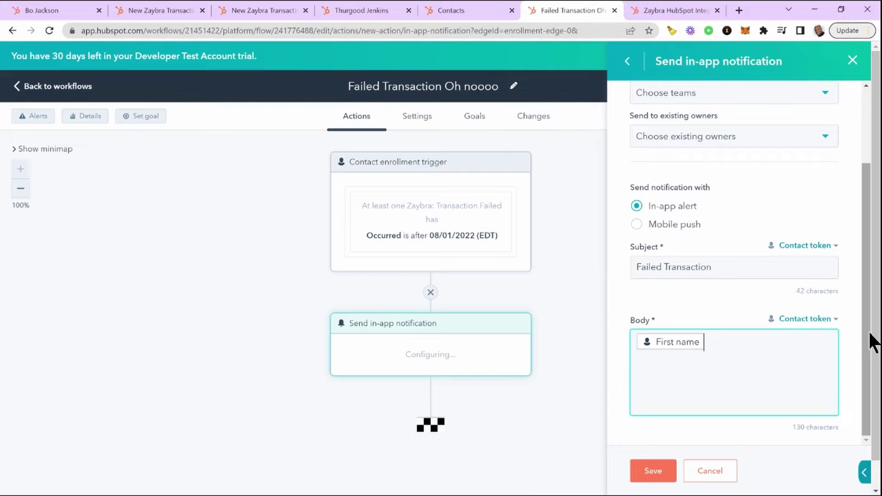
{"action": "type", "text": "his/her/their life together."}
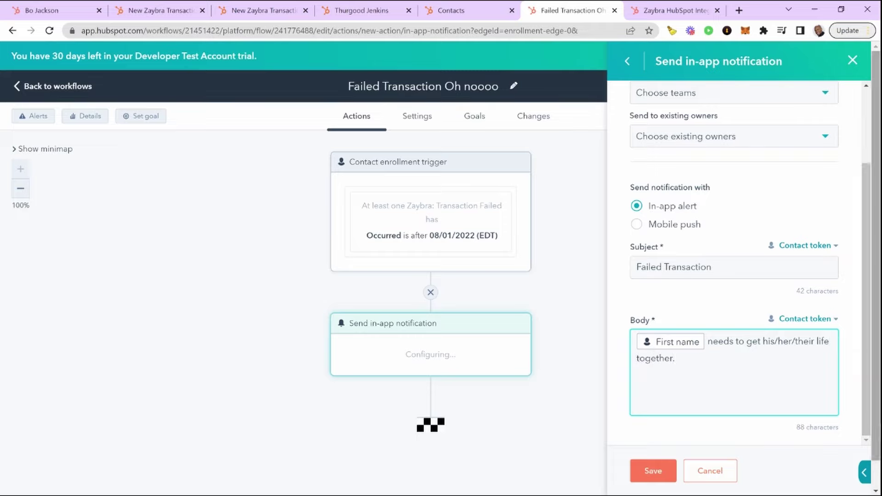
{"action": "left_click", "coordinate": [651, 469]}
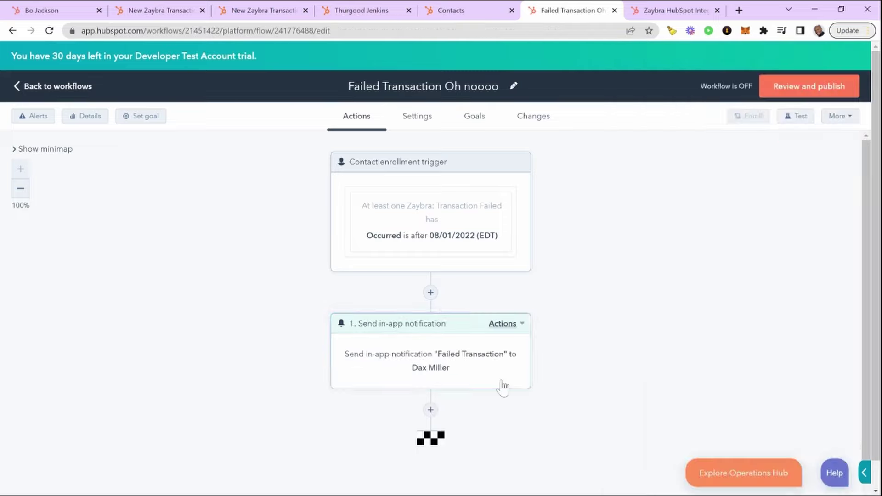
Start a second action as an internal email notification, then back out to the action list.
{"action": "left_click", "coordinate": [430, 411]}
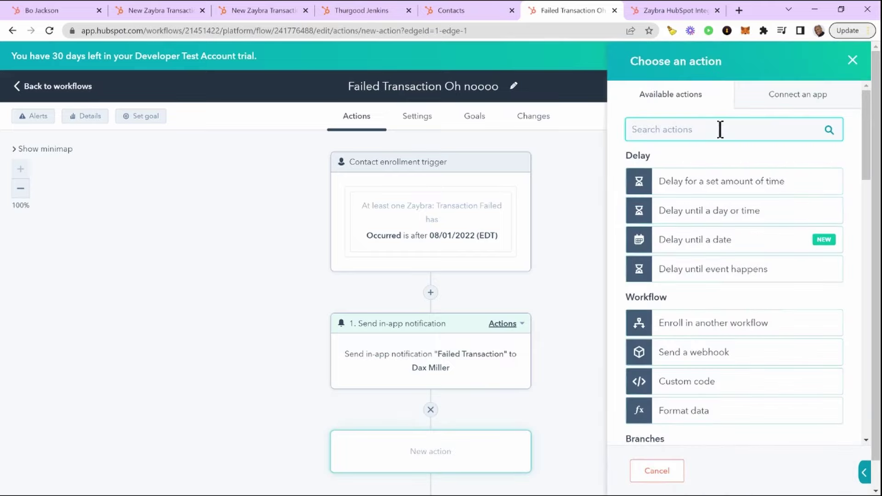
{"action": "type", "text": "email"}
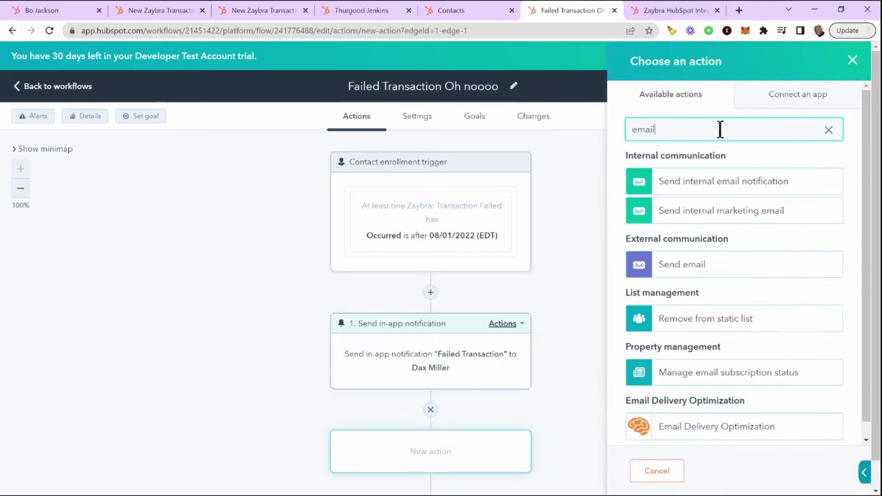
{"action": "left_click", "coordinate": [748, 186]}
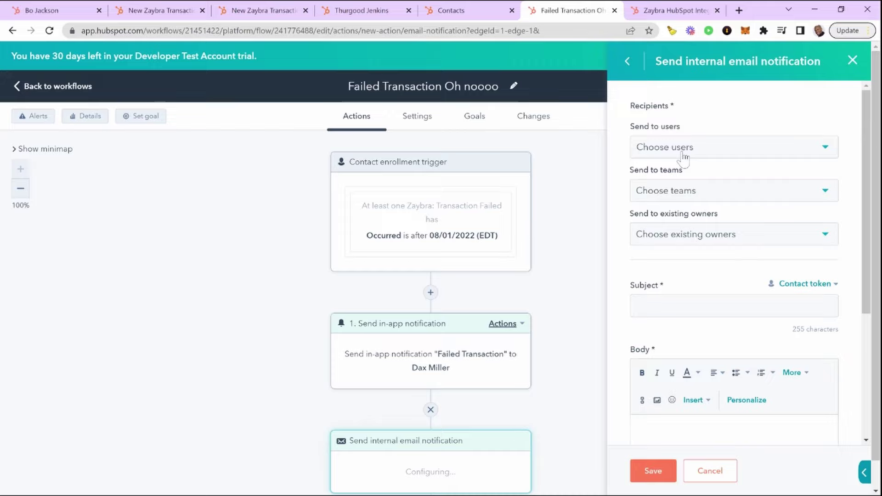
{"action": "left_click", "coordinate": [690, 148]}
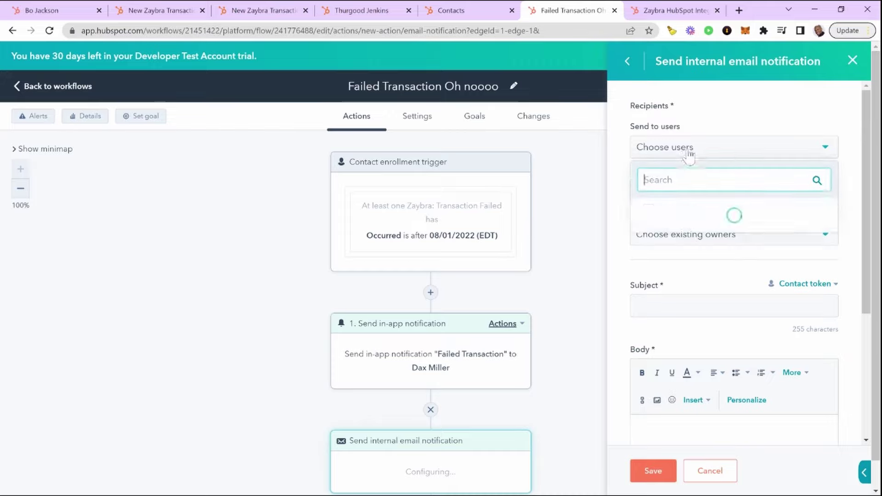
{"action": "left_click", "coordinate": [841, 104]}
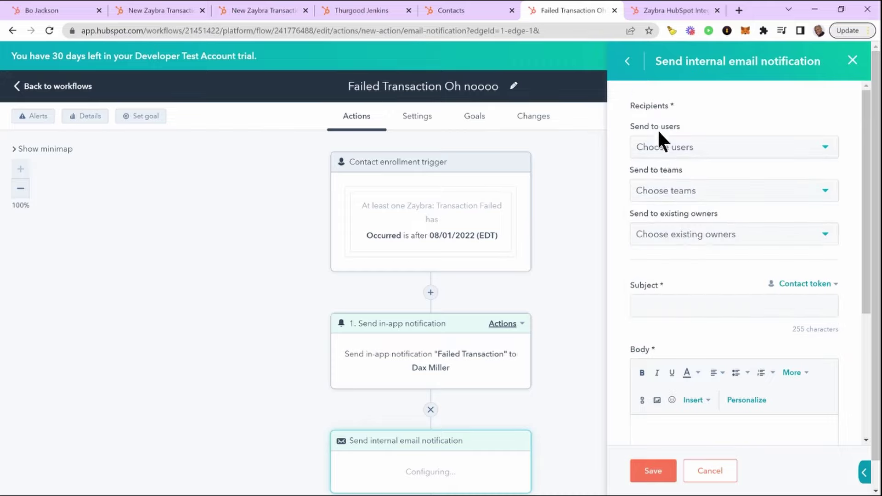
{"action": "left_click", "coordinate": [628, 62]}
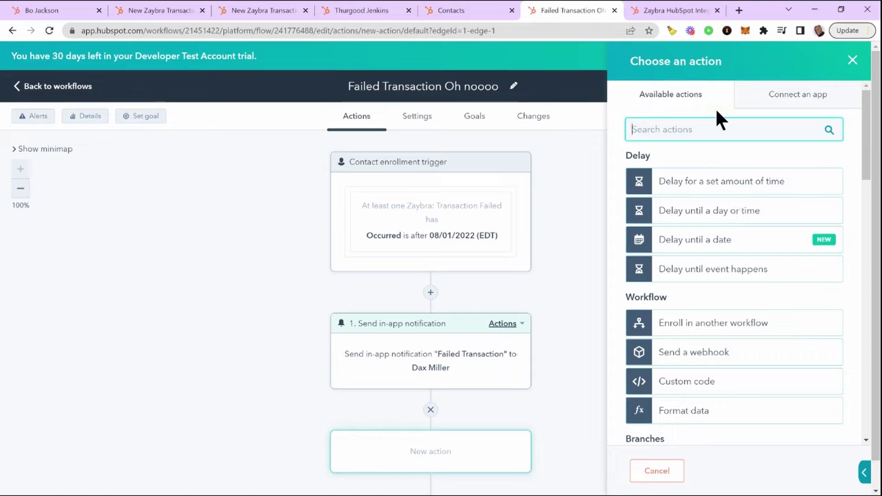
{"action": "type", "text": "email"}
{"action": "left_click", "coordinate": [721, 211]}
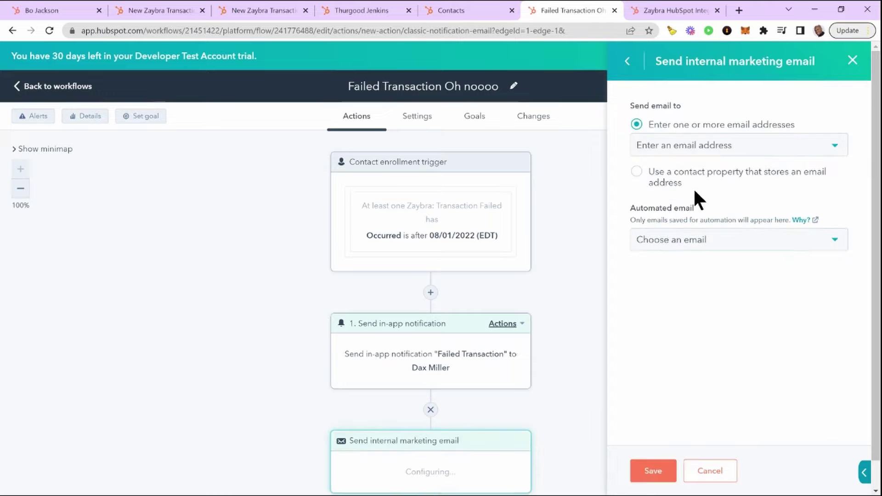
{"action": "left_click", "coordinate": [695, 144]}
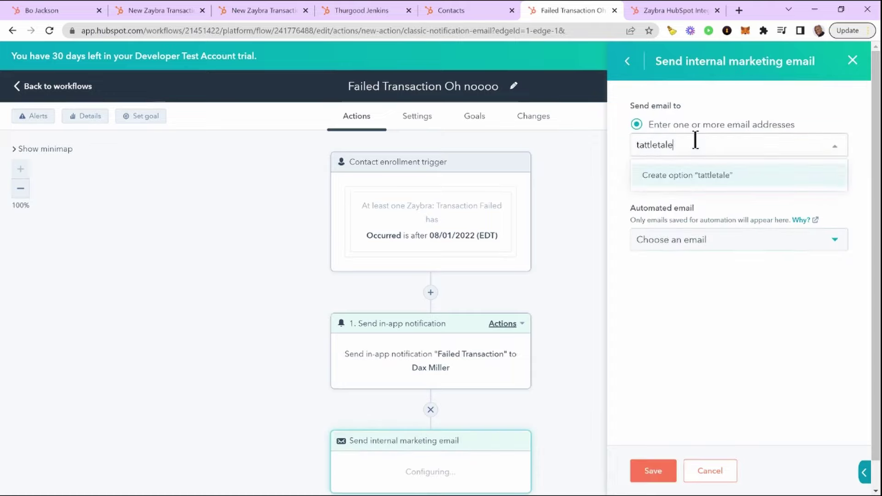
{"action": "key", "text": "Return"}
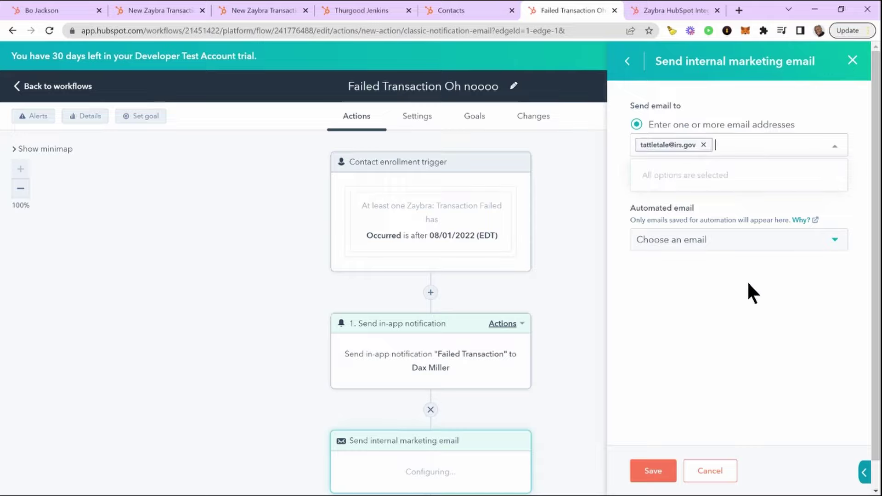
{"action": "left_click", "coordinate": [664, 470]}
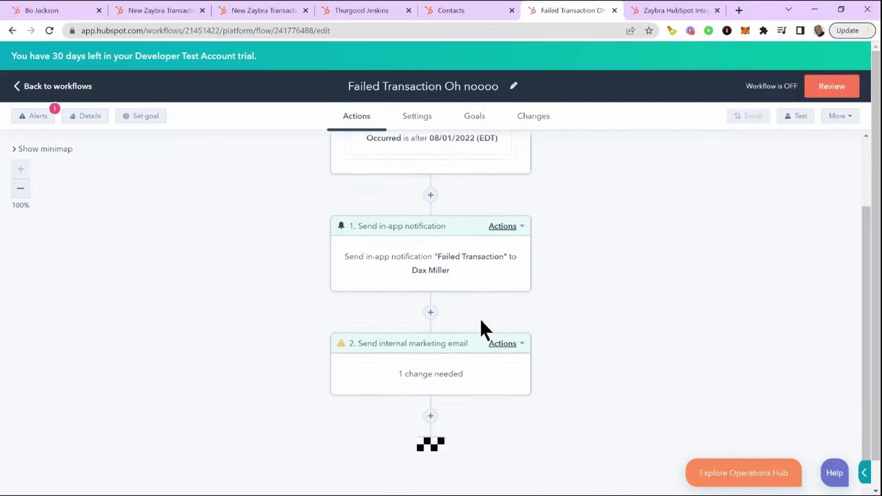
Reopen the step, select the IRS Wants You (test) email, and save.
{"action": "left_click", "coordinate": [447, 392]}
{"action": "left_click", "coordinate": [674, 348]}
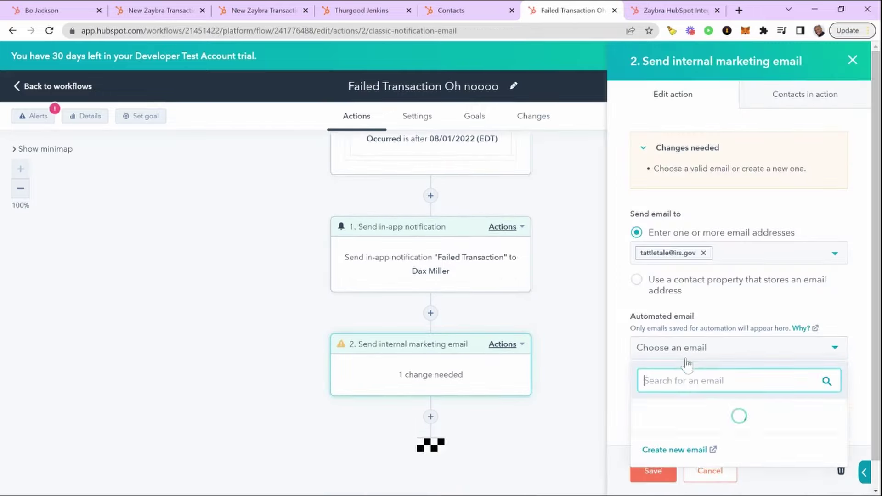
{"action": "left_click", "coordinate": [698, 435]}
{"action": "left_click", "coordinate": [665, 471]}
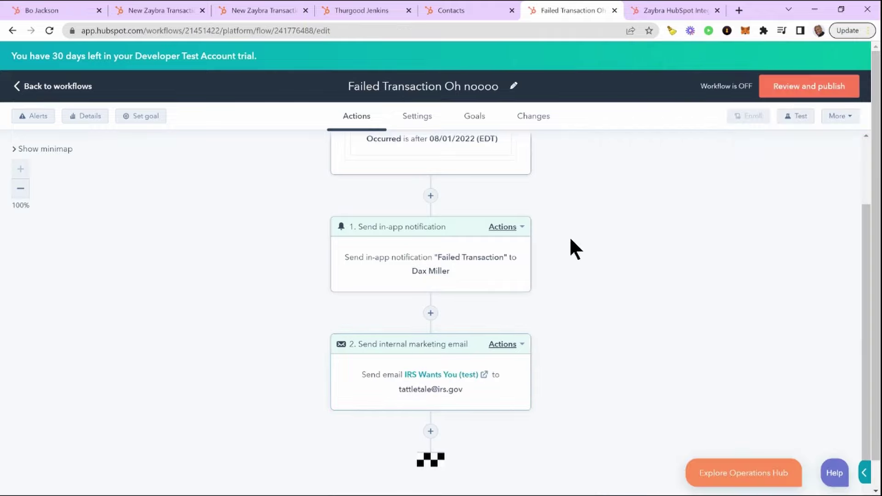
Review for publishing, enrolling only contacts who qualify from now on.
{"action": "left_click", "coordinate": [794, 89]}
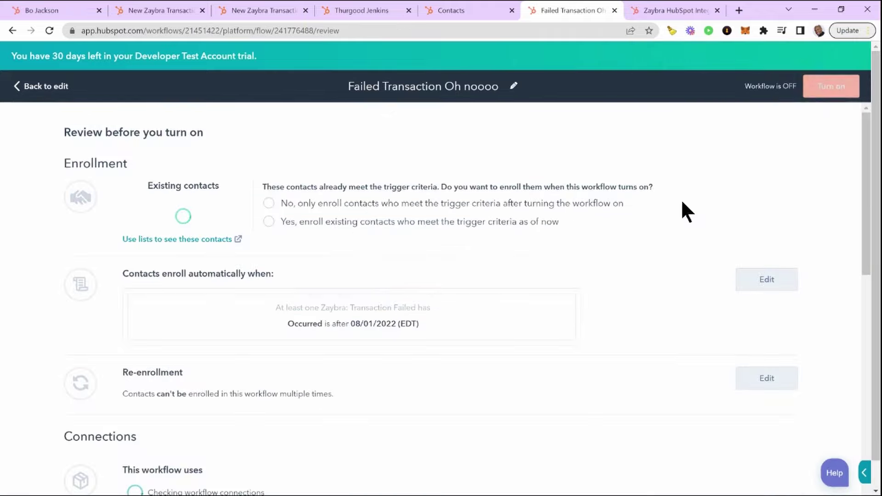
{"action": "left_click", "coordinate": [318, 208]}
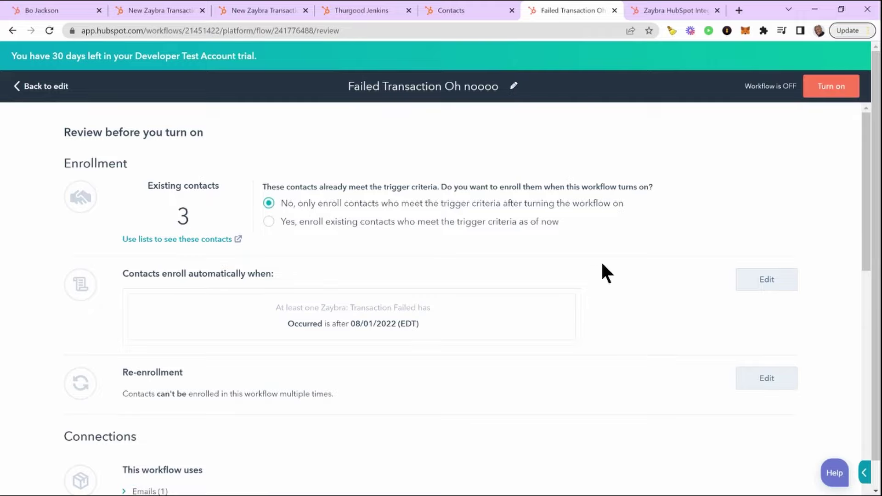
{"action": "scroll", "coordinate": [580, 279], "scroll_direction": "down", "scroll_amount": 2}
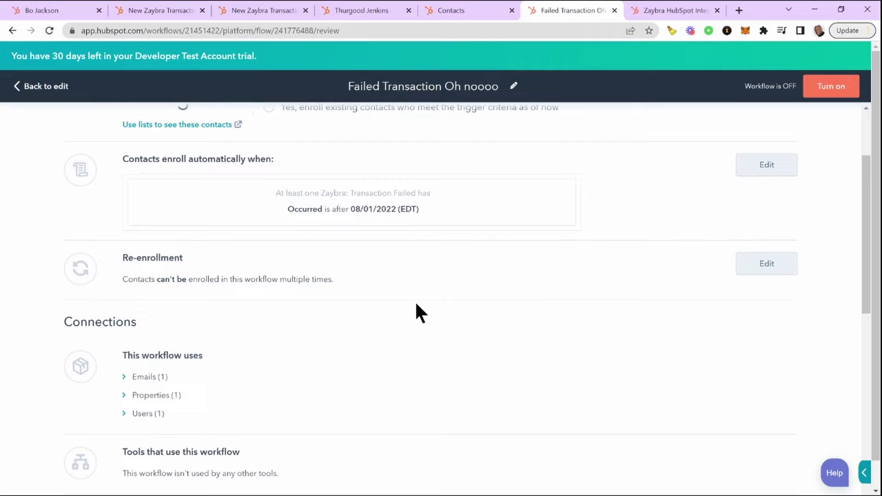
{"action": "left_click", "coordinate": [785, 263]}
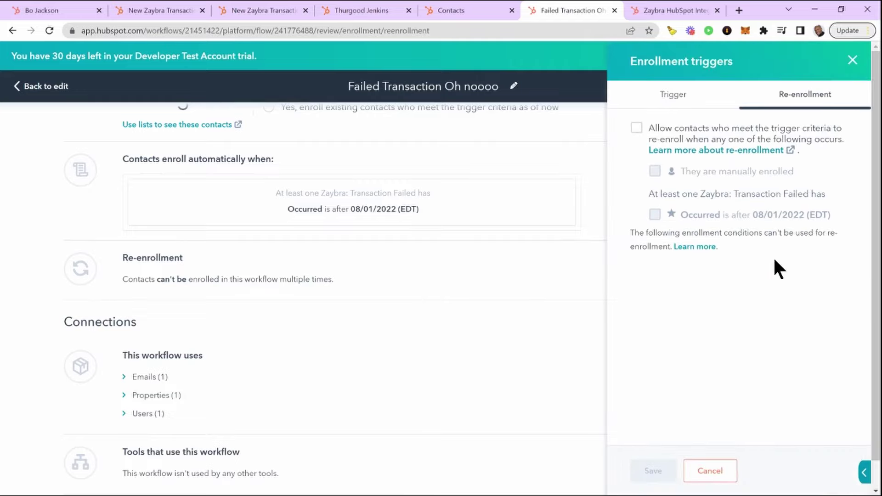
Allow re-enrollment when another failed transaction occurs and save the settings.
{"action": "left_click", "coordinate": [636, 128]}
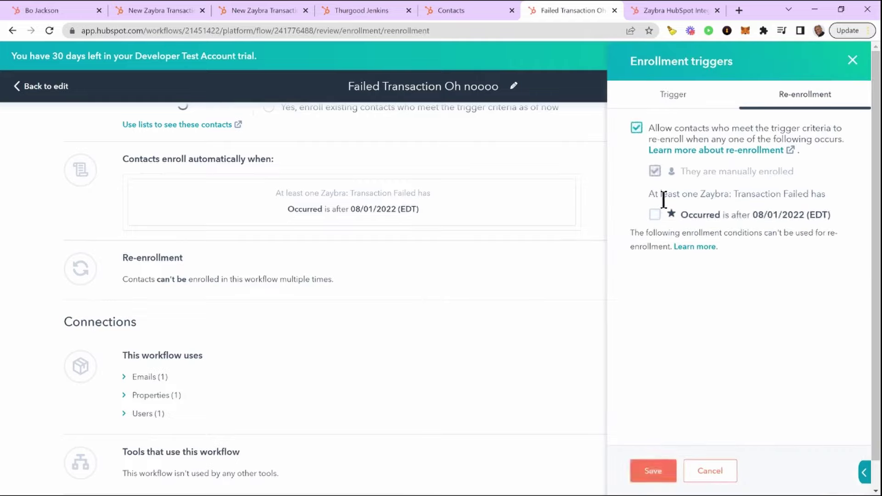
{"action": "left_click", "coordinate": [655, 215]}
{"action": "left_click", "coordinate": [655, 471]}
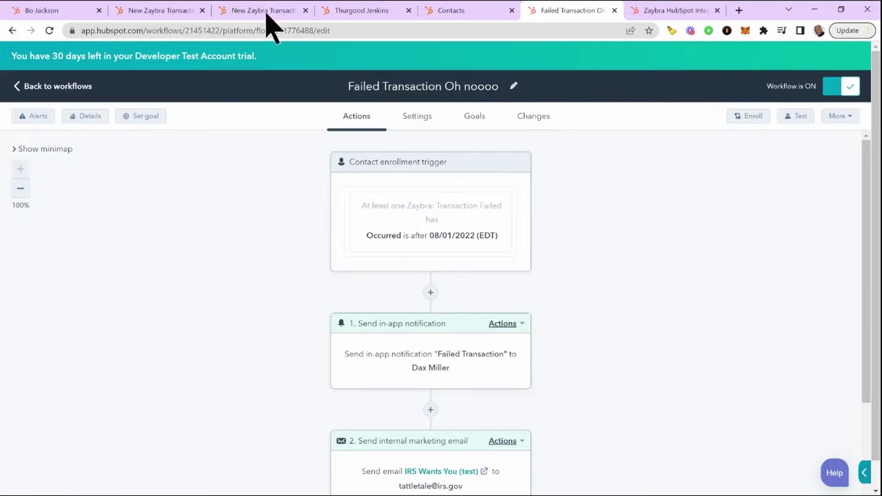
Switch to Bo Jackson's contact record and open the Zaybra card's Actions menu.
{"action": "left_click", "coordinate": [44, 13]}
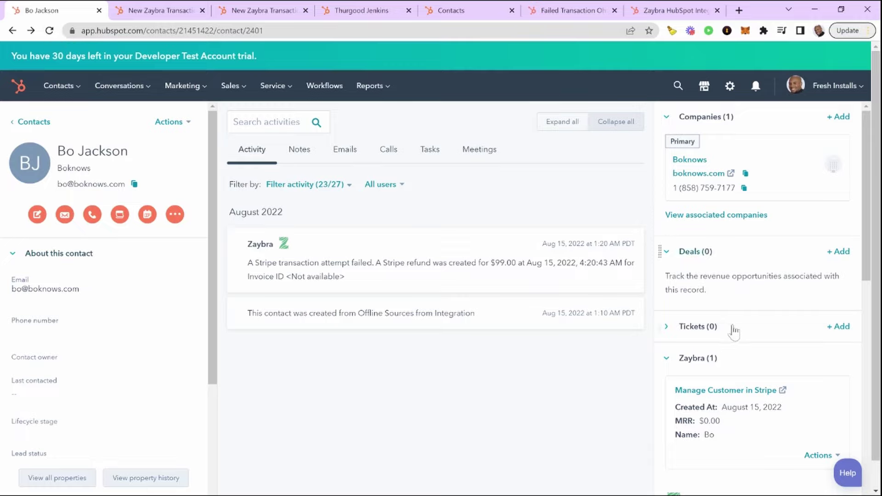
{"action": "scroll", "coordinate": [741, 338], "scroll_direction": "down", "scroll_amount": 3}
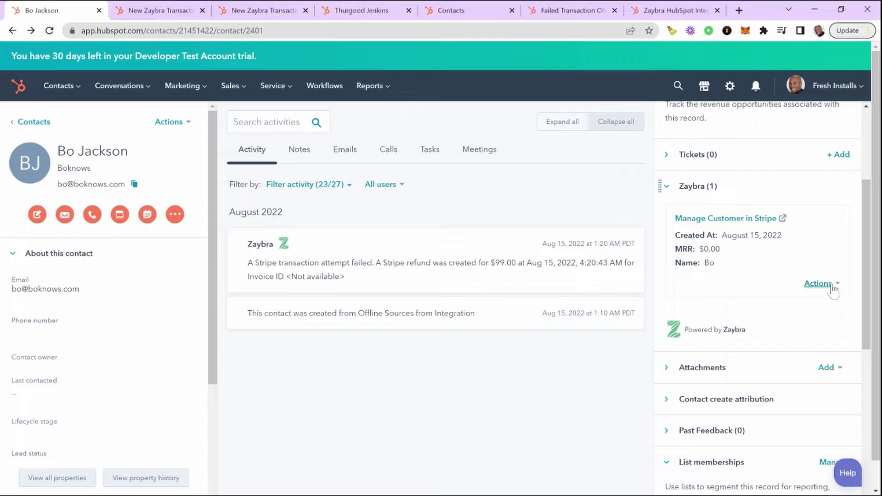
{"action": "left_click", "coordinate": [833, 288]}
Start a Stripe transaction and add the Atari Lynx - $99.00 product.
{"action": "left_click", "coordinate": [814, 316]}
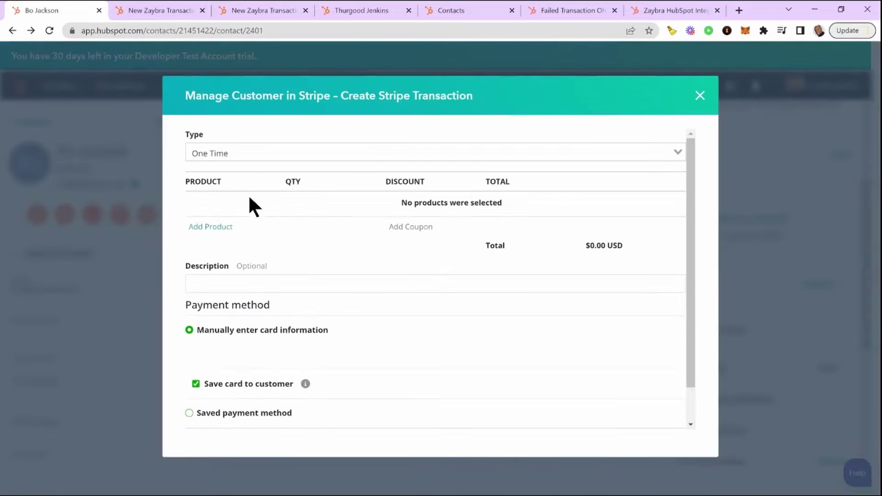
{"action": "left_click", "coordinate": [212, 227]}
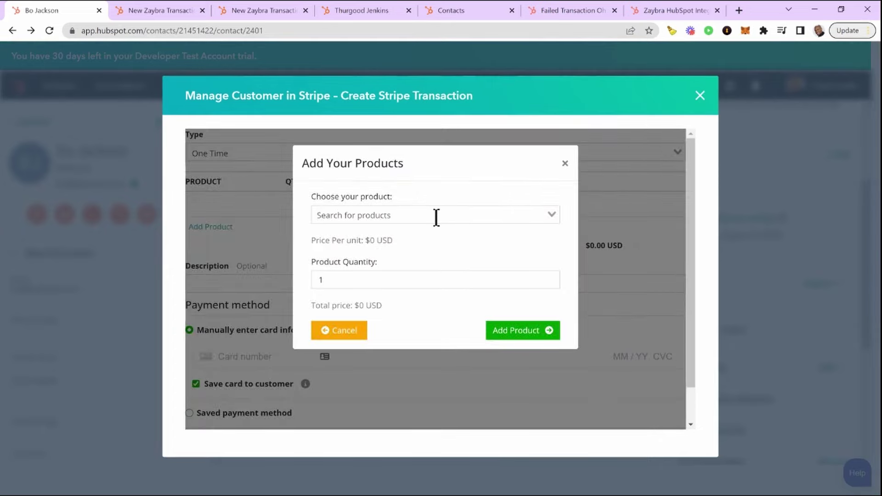
{"action": "left_click", "coordinate": [437, 217]}
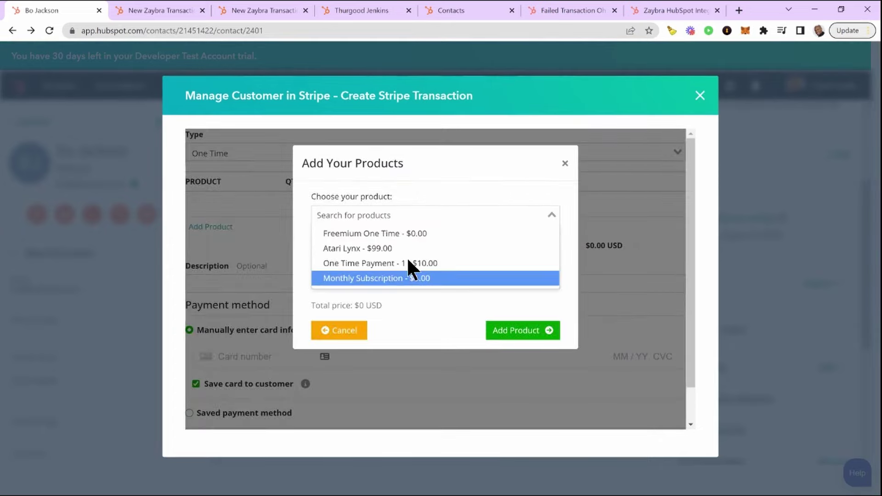
{"action": "left_click", "coordinate": [382, 249]}
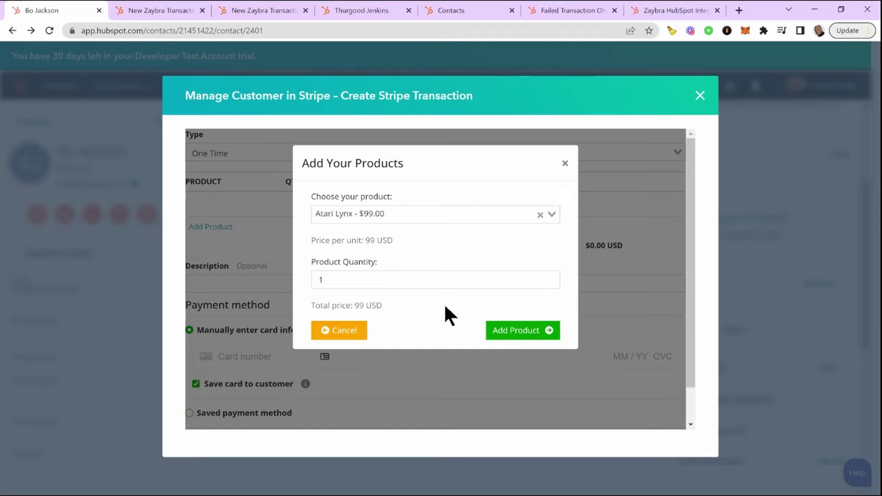
{"action": "left_click", "coordinate": [530, 336]}
{"action": "scroll", "coordinate": [364, 313], "scroll_direction": "down", "scroll_amount": 1}
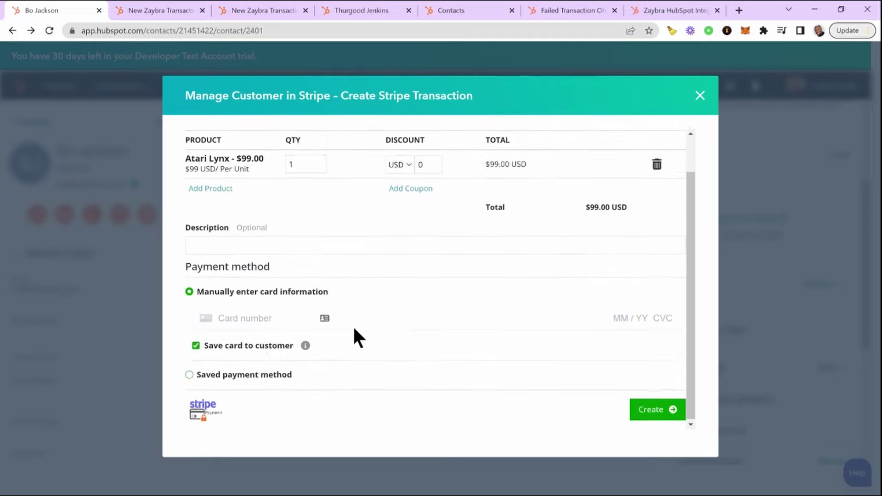
Charge the saved payment method, create the transaction, and close the form.
{"action": "left_click", "coordinate": [274, 375]}
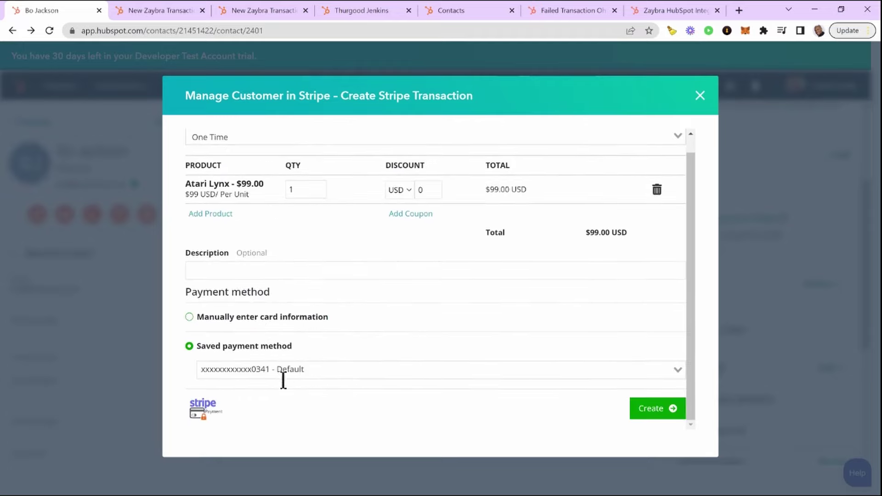
{"action": "left_click", "coordinate": [650, 413]}
{"action": "left_click", "coordinate": [700, 96]}
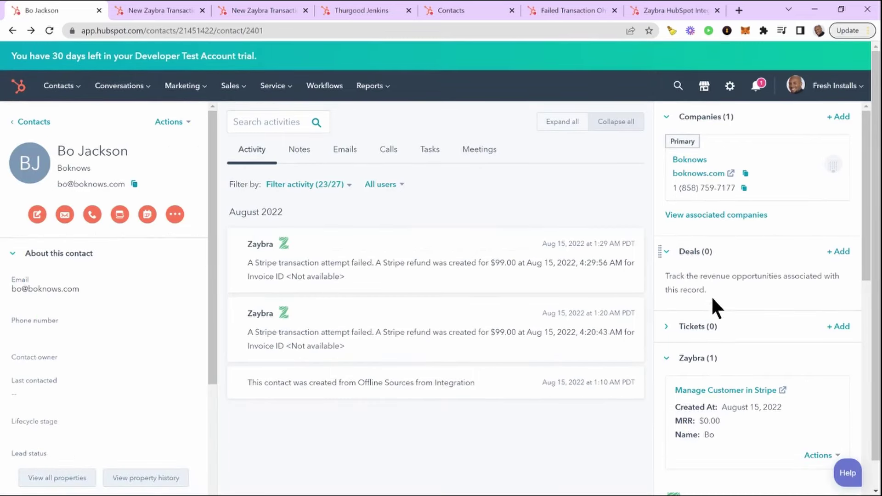
Open the Notifications panel to see the Failed Transaction alert.
{"action": "left_click", "coordinate": [762, 89]}
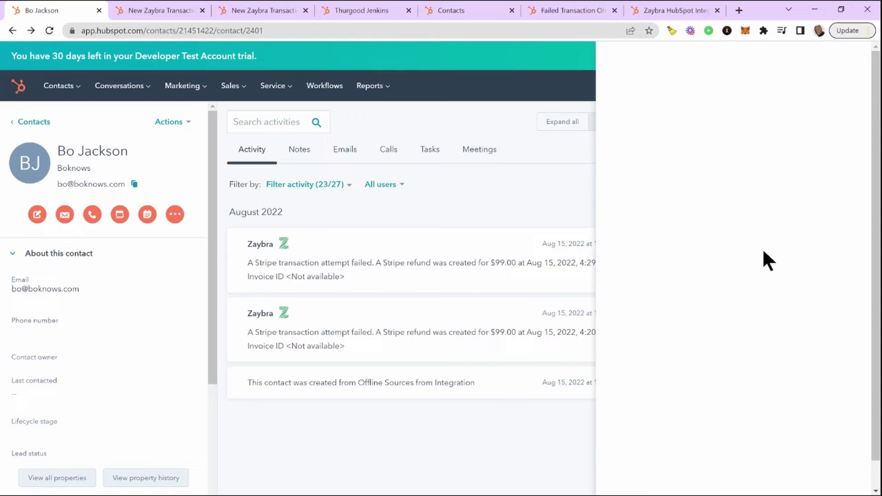